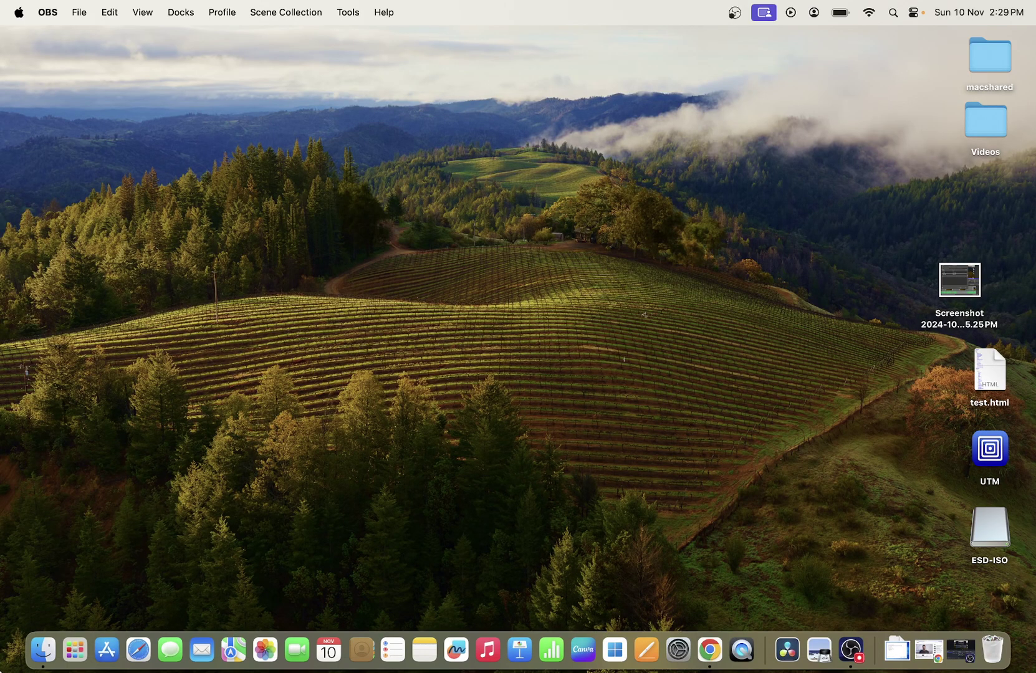
- Bring up Finder Settings from the Finder menu after minimising a Finder window
{"action": "left_click", "coordinate": [41, 656]}
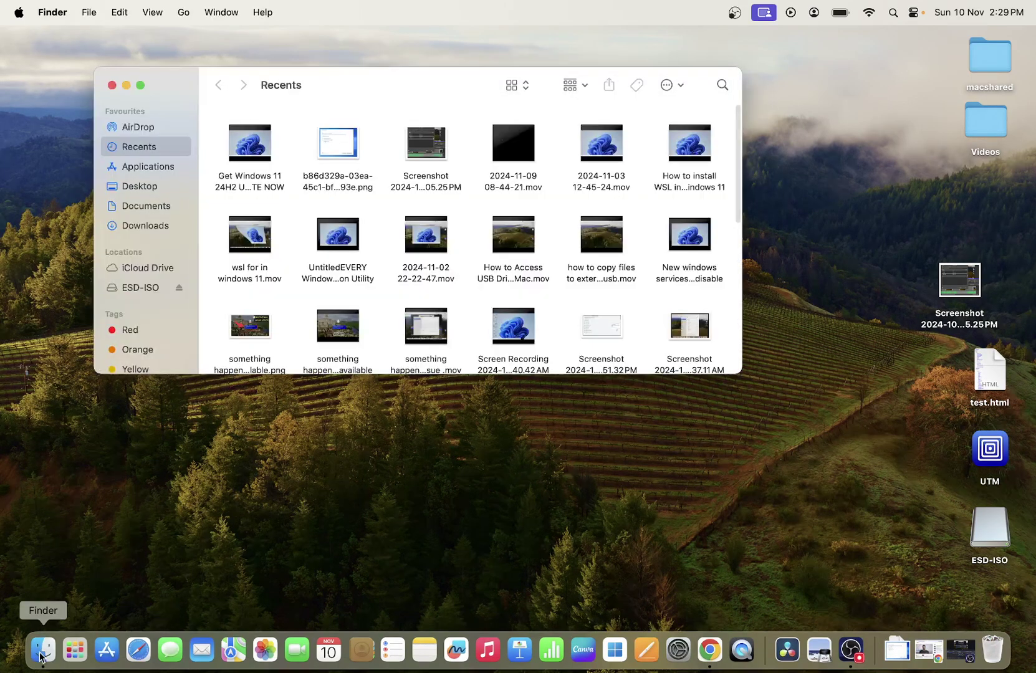
{"action": "left_click", "coordinate": [126, 87]}
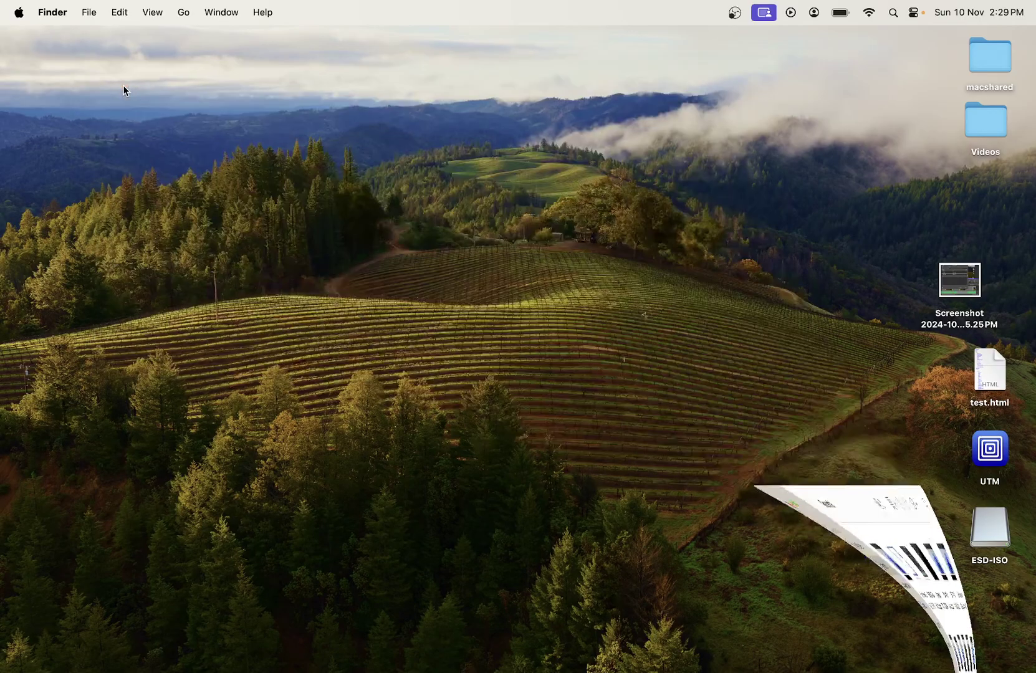
{"action": "left_click", "coordinate": [51, 20]}
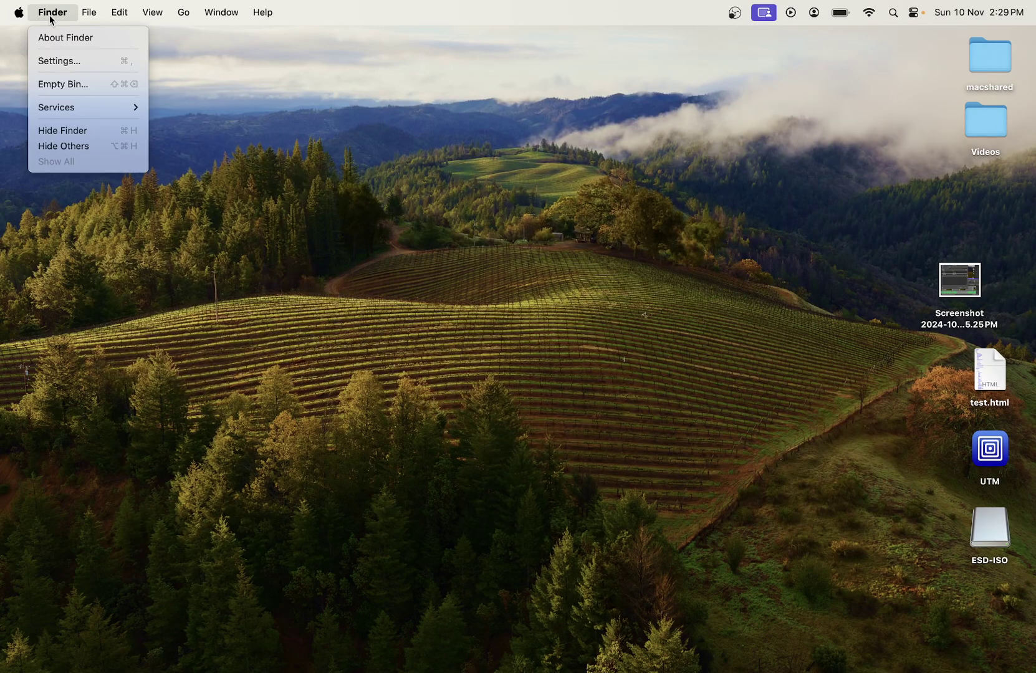
{"action": "left_click", "coordinate": [62, 61]}
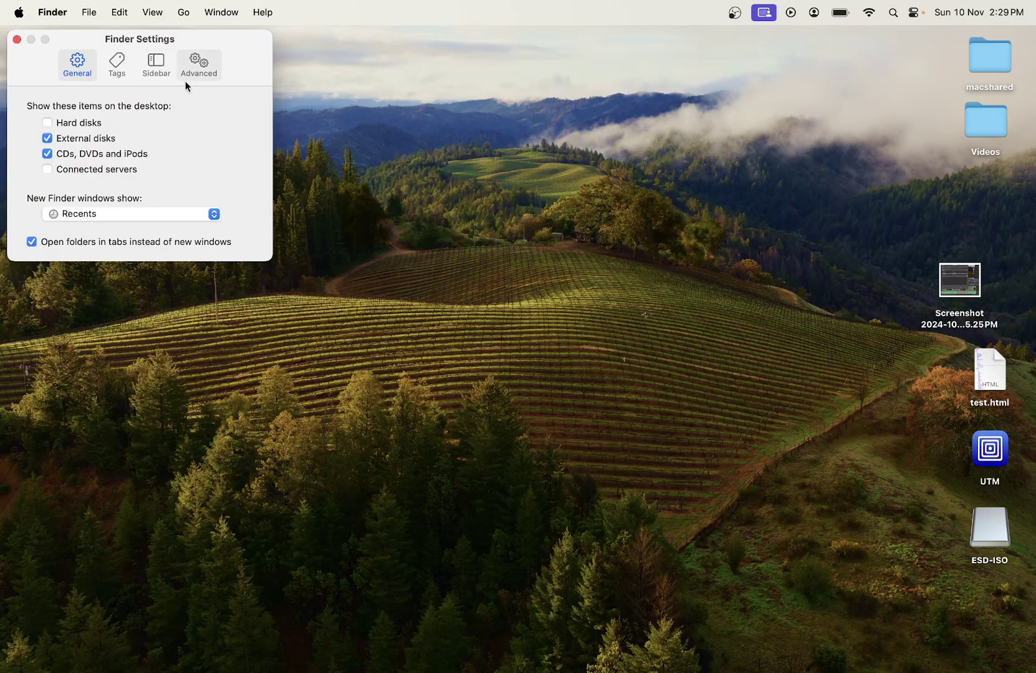
- Turn the General 'External disks' option off and back on so ESD-ISO shows on the desktop
{"action": "left_click_drag", "start_coordinate": [229, 43], "coordinate": [572, 144]}
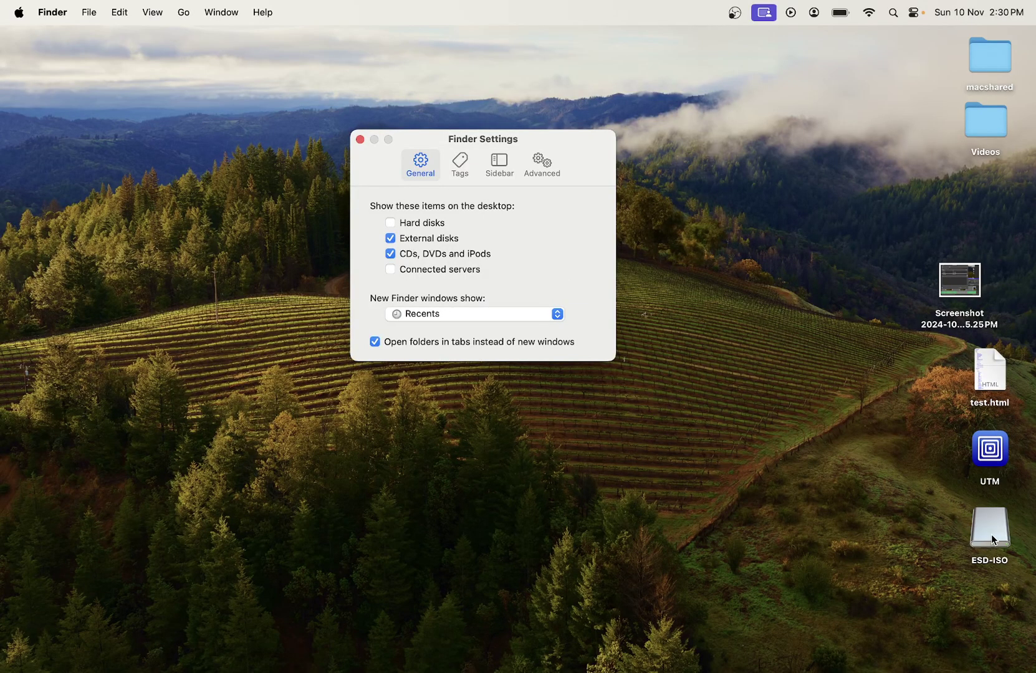
{"action": "left_click", "coordinate": [395, 241]}
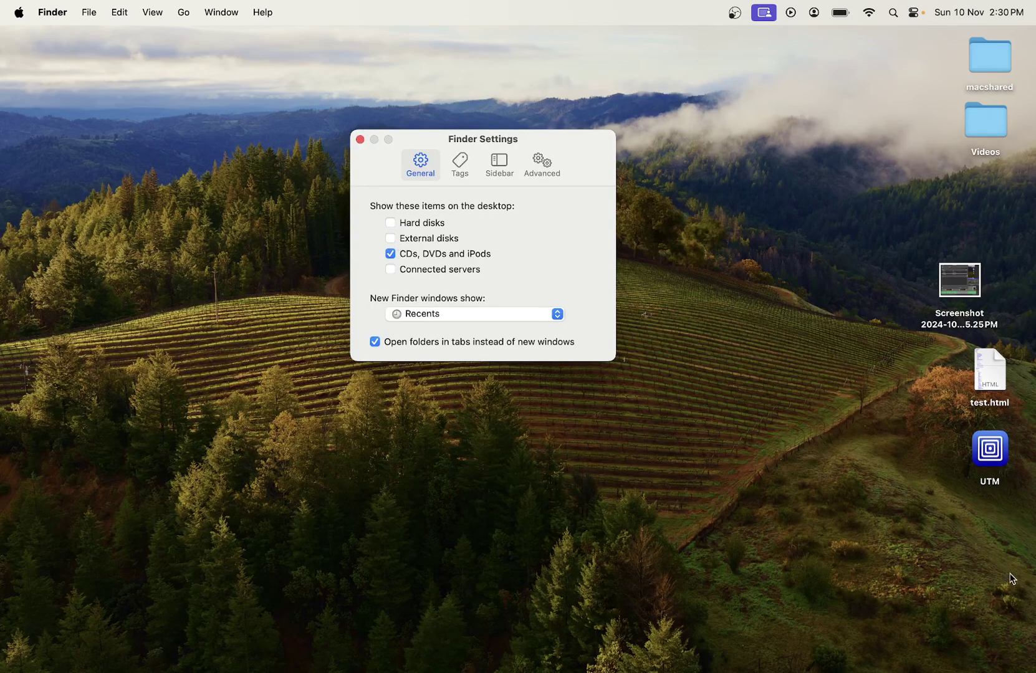
{"action": "left_click", "coordinate": [391, 240]}
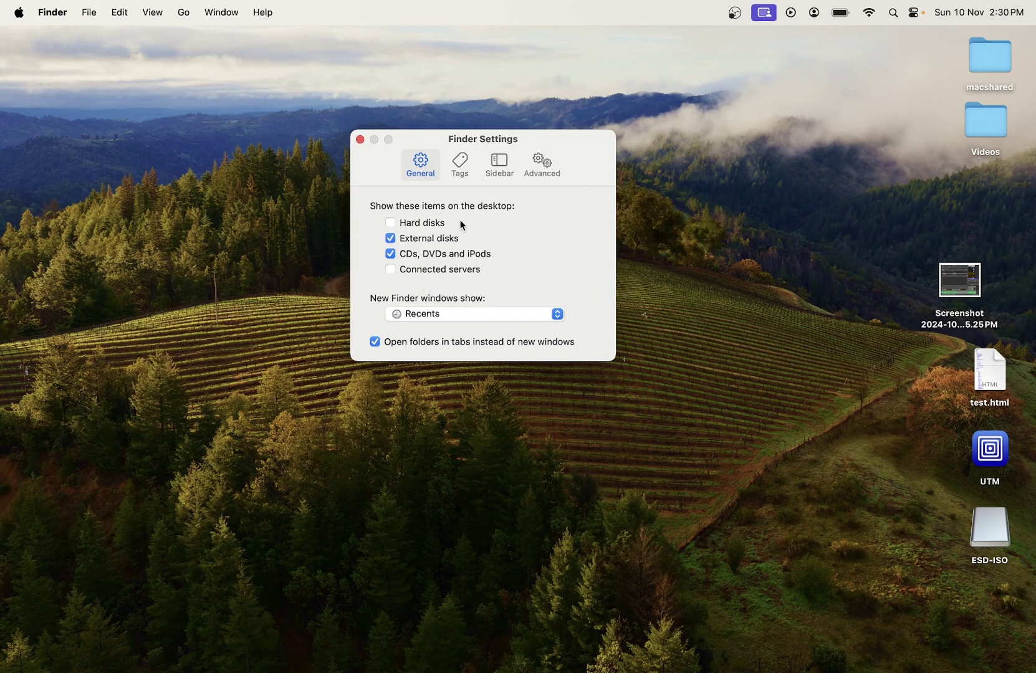
- Browse the Tags, Sidebar and Advanced pages, enable External disks under sidebar Locations, and close Settings
{"action": "left_click", "coordinate": [465, 169]}
{"action": "left_click", "coordinate": [489, 171]}
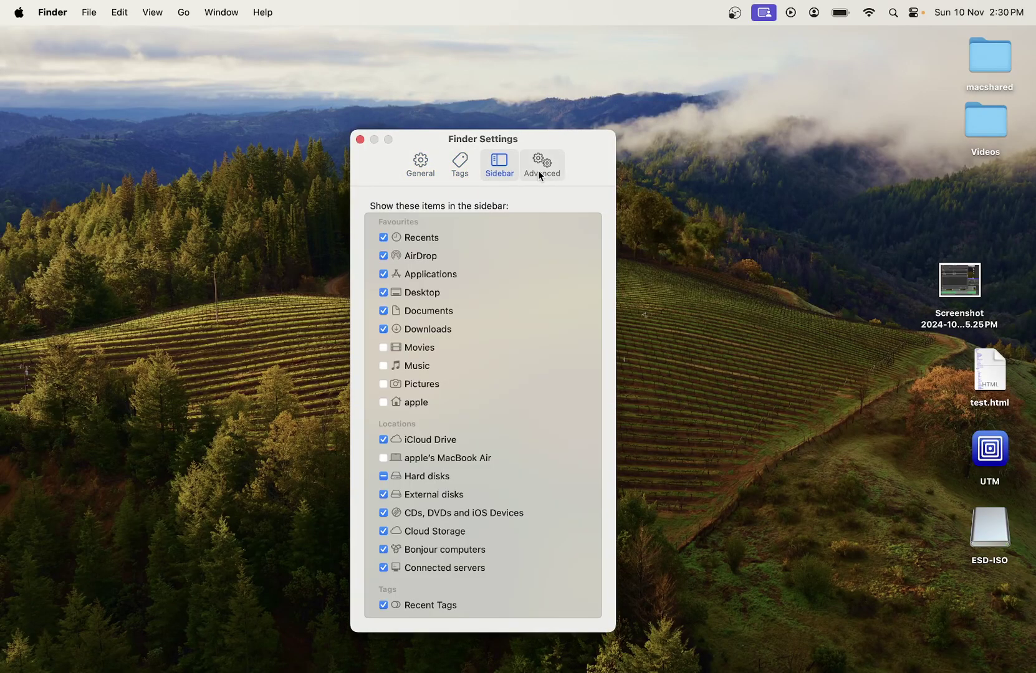
{"action": "left_click", "coordinate": [540, 169]}
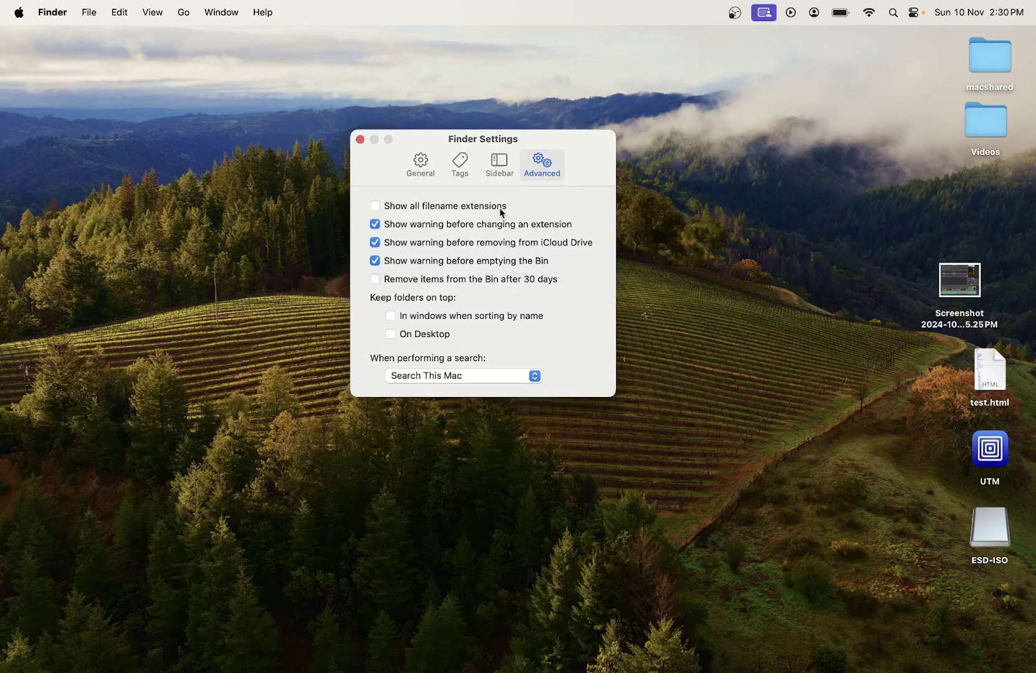
{"action": "left_click", "coordinate": [497, 174]}
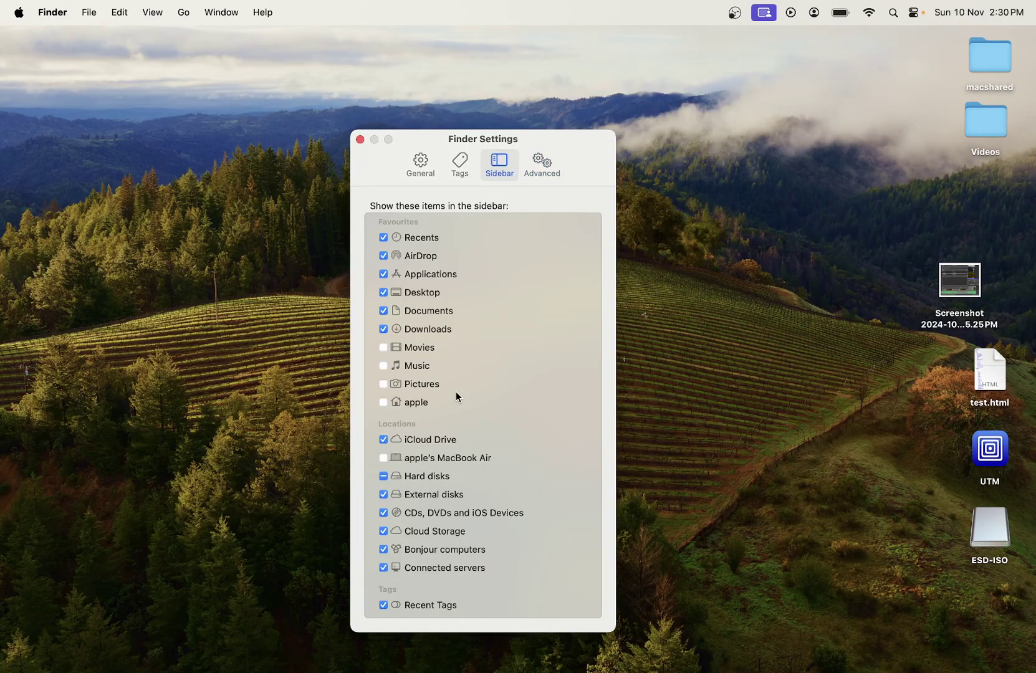
{"action": "left_click", "coordinate": [383, 494]}
{"action": "left_click", "coordinate": [424, 175]}
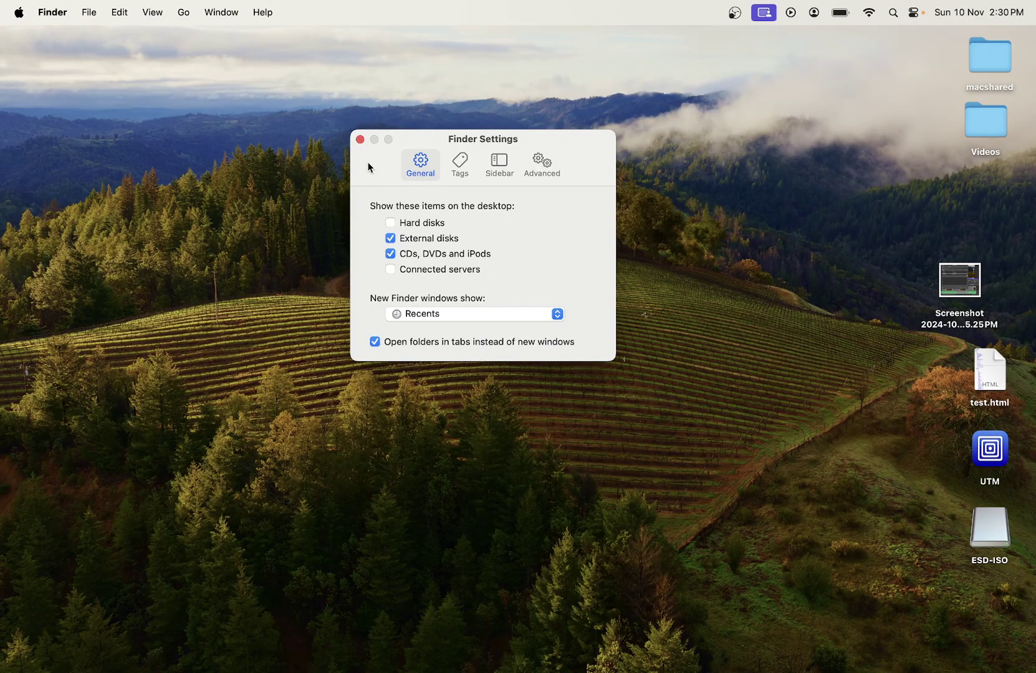
{"action": "left_click", "coordinate": [359, 139]}
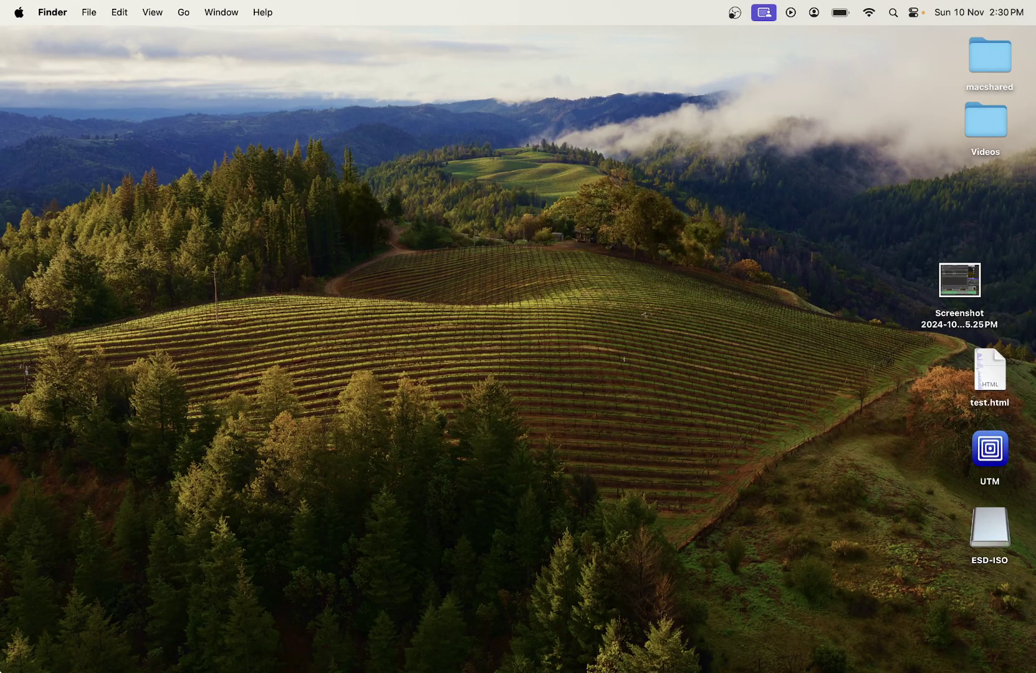
- Reach Launchpad's first page and open its Other folder, which holds Disk Utility
{"action": "mouse_move", "coordinate": [72, 670]}
{"action": "left_click", "coordinate": [72, 650]}
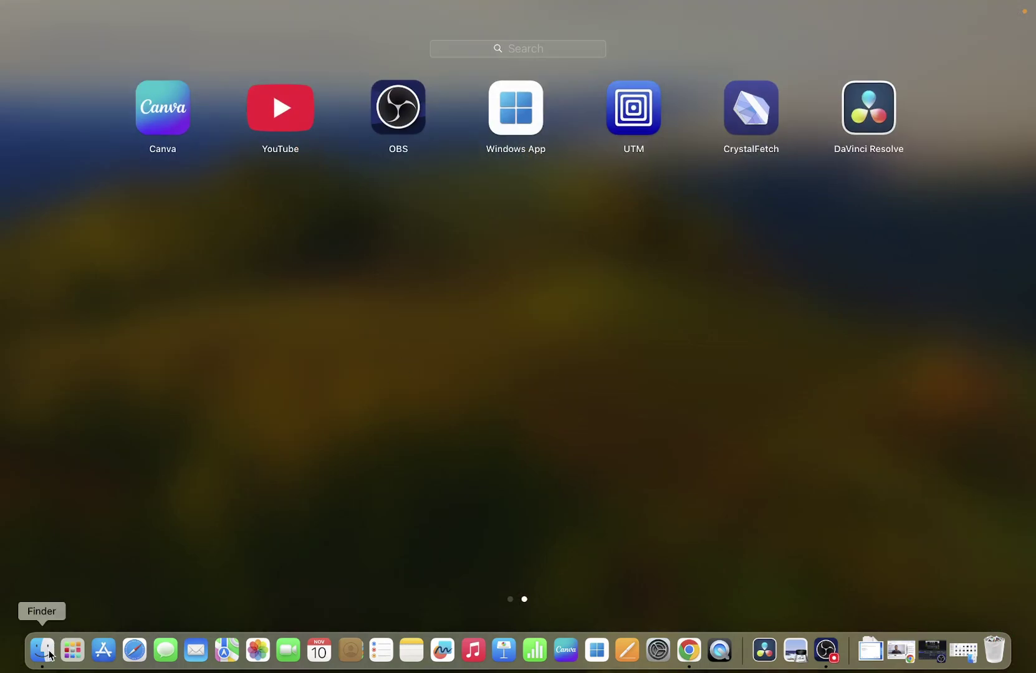
{"action": "left_click", "coordinate": [42, 650]}
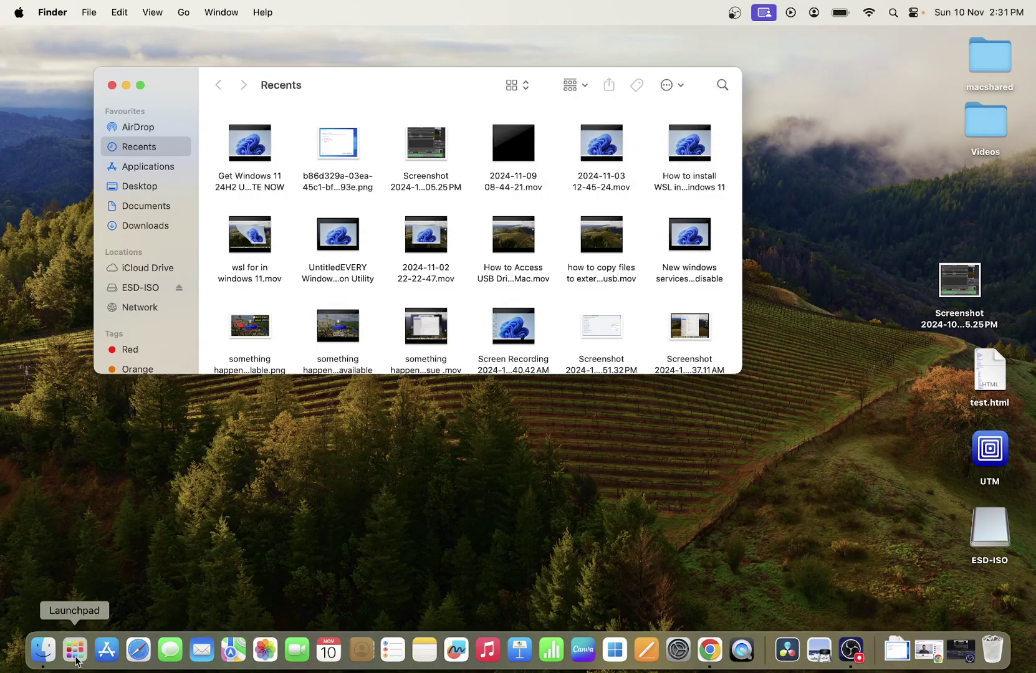
{"action": "left_click", "coordinate": [76, 659]}
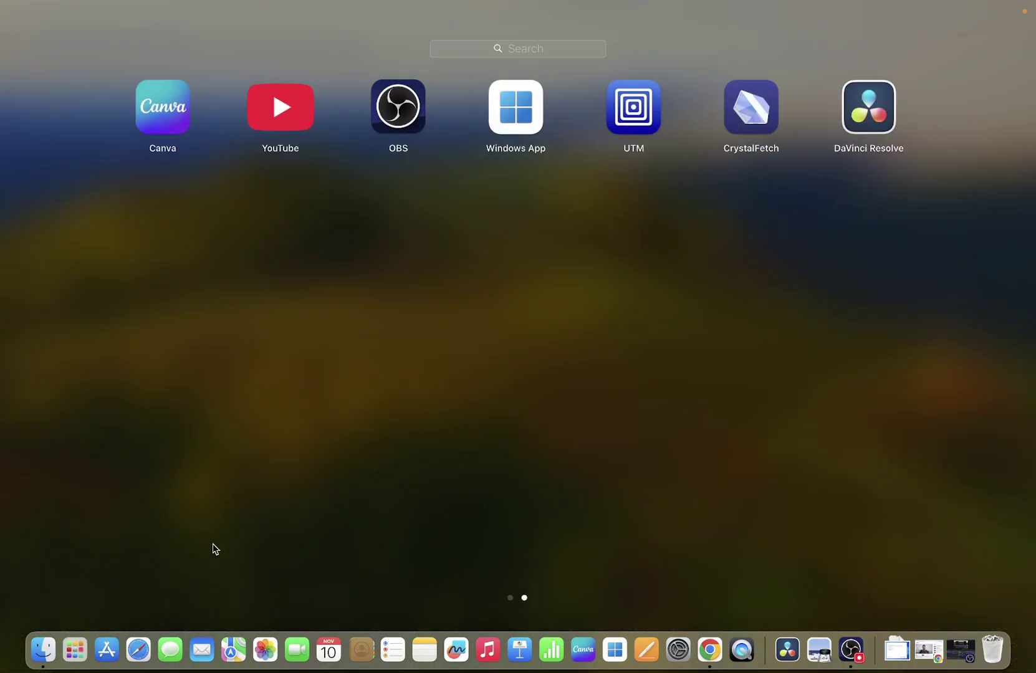
{"action": "scroll", "coordinate": [212, 549], "scroll_direction": "left", "scroll_amount": 5}
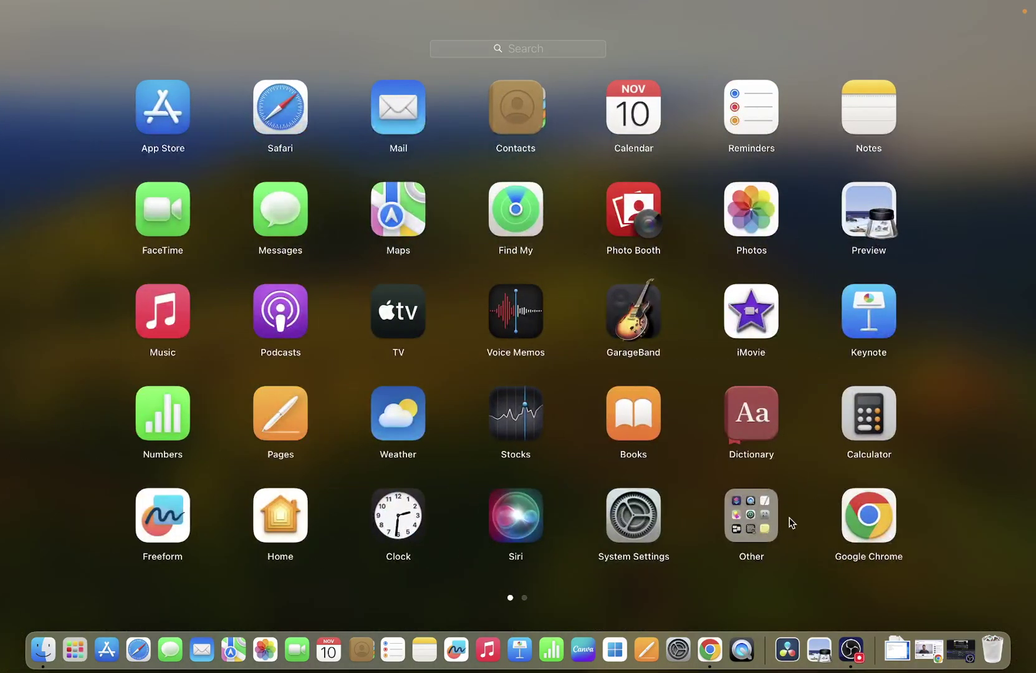
{"action": "left_click", "coordinate": [759, 524]}
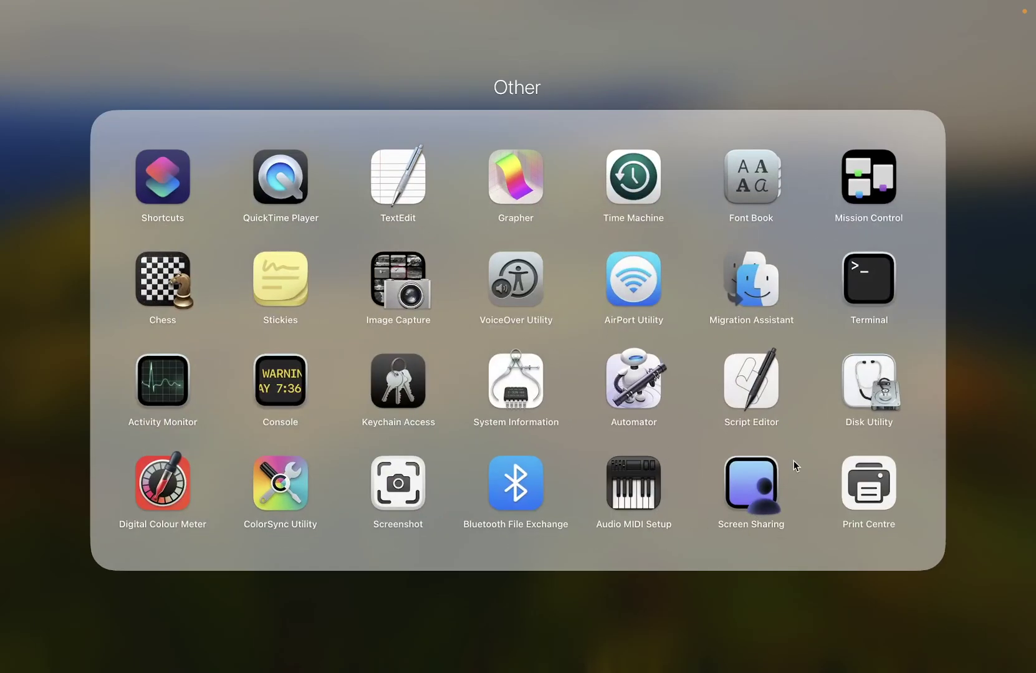
- Launch Disk Utility full screen and select the ESD-ISO volume (FAT32, 15.36 GB)
{"action": "left_click", "coordinate": [867, 399]}
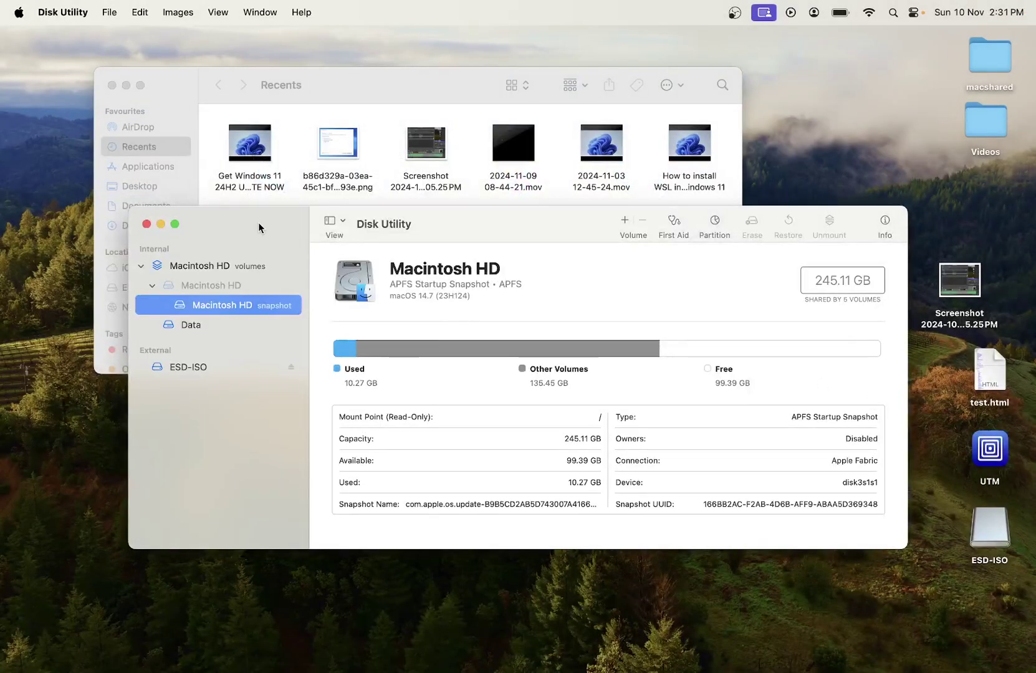
{"action": "left_click", "coordinate": [124, 85]}
{"action": "mouse_move", "coordinate": [175, 224]}
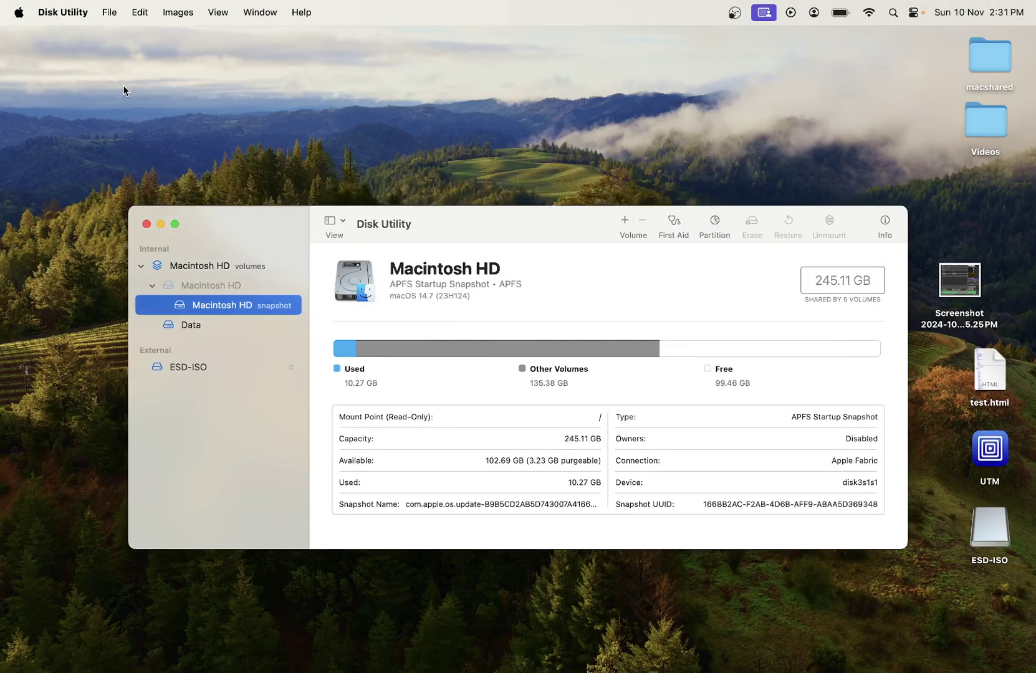
{"action": "left_click", "coordinate": [175, 226]}
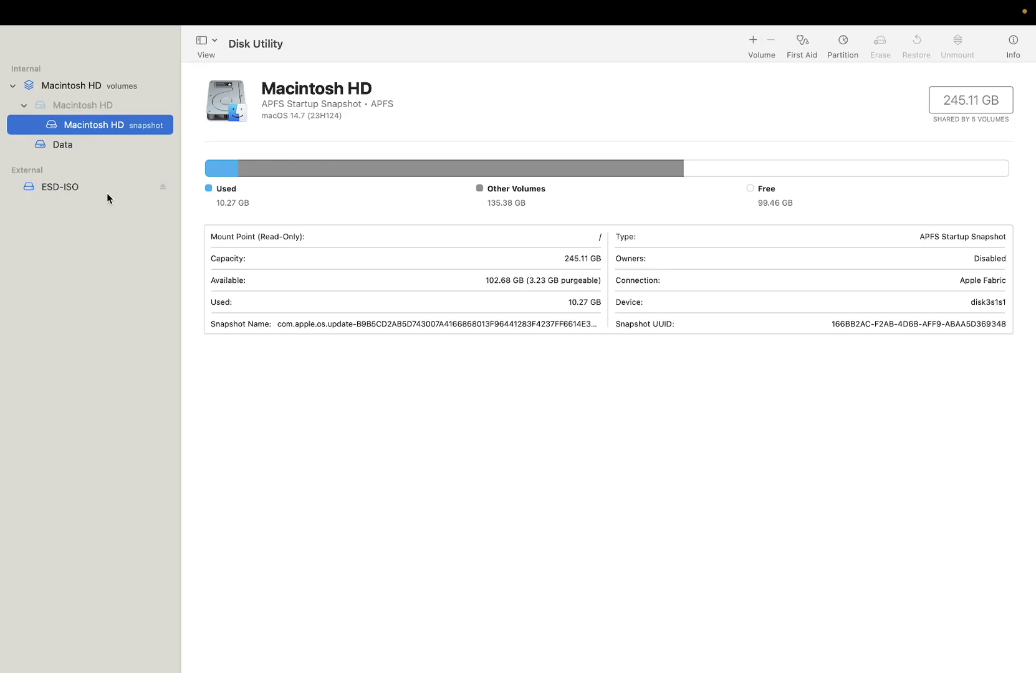
{"action": "left_click", "coordinate": [71, 187]}
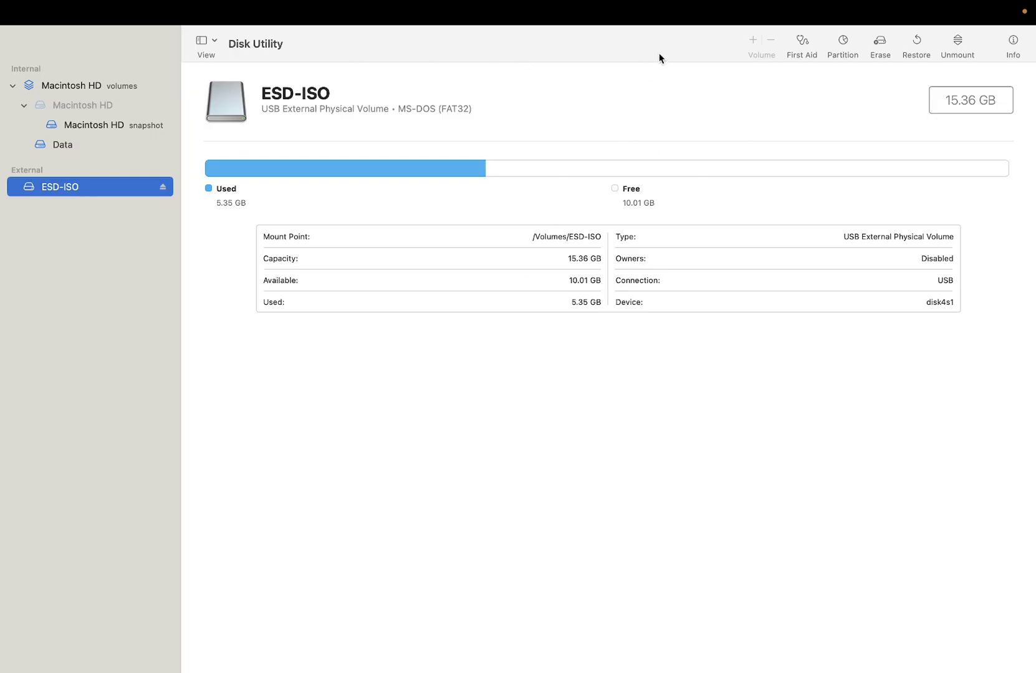
{"action": "mouse_move", "coordinate": [78, 6]}
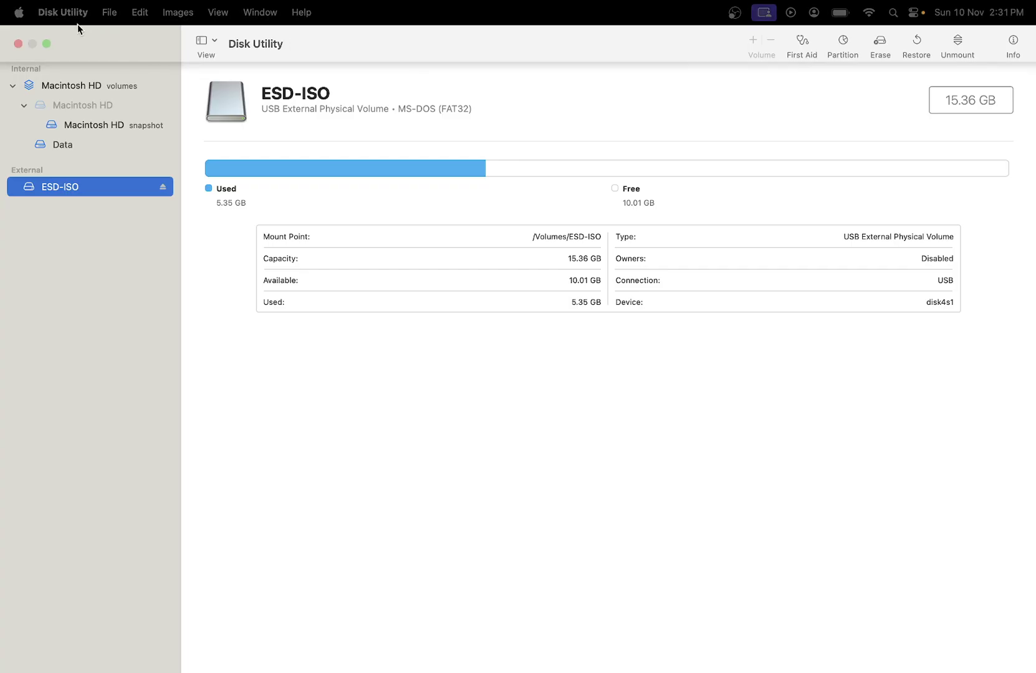
{"action": "left_click", "coordinate": [47, 45]}
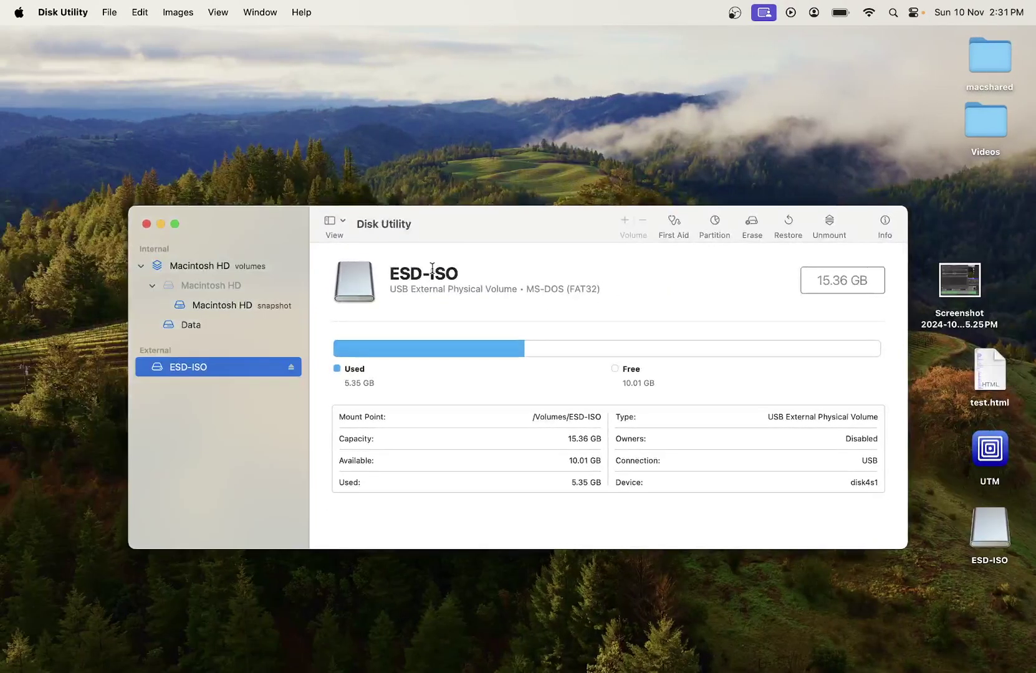
{"action": "left_click_drag", "start_coordinate": [413, 189], "coordinate": [403, 179]}
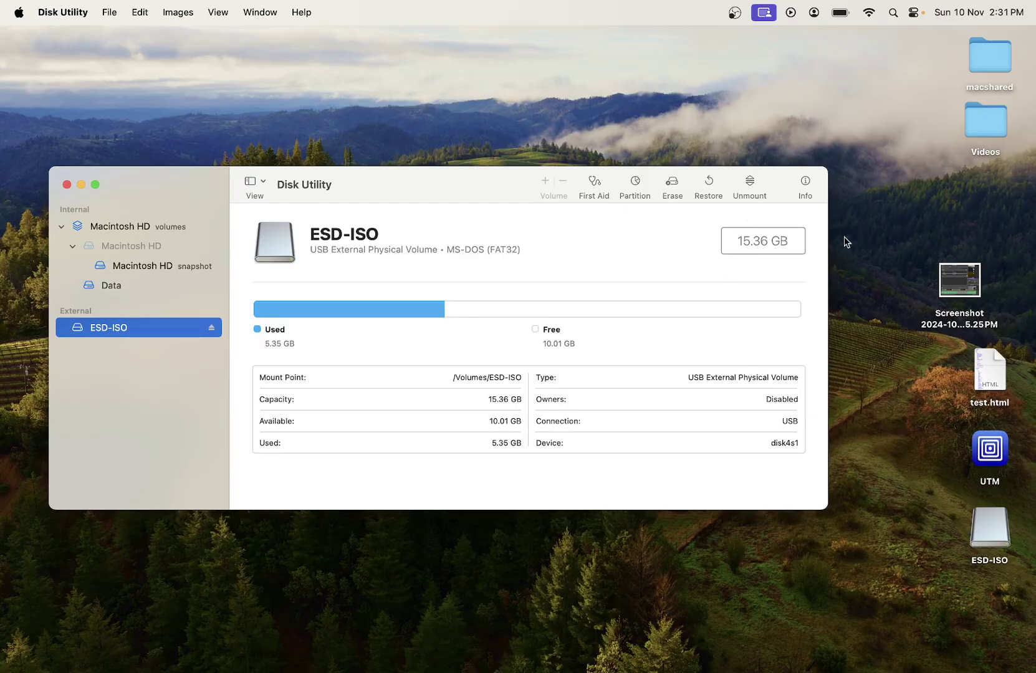
{"action": "left_click", "coordinate": [751, 182]}
{"action": "left_click", "coordinate": [751, 182]}
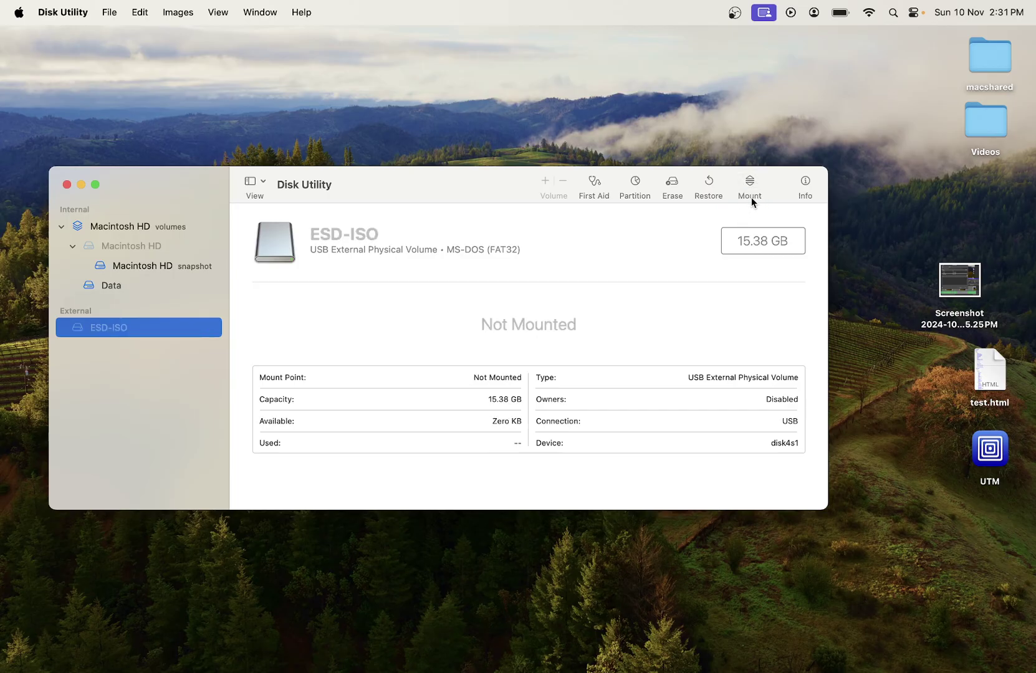
{"action": "left_click", "coordinate": [750, 187]}
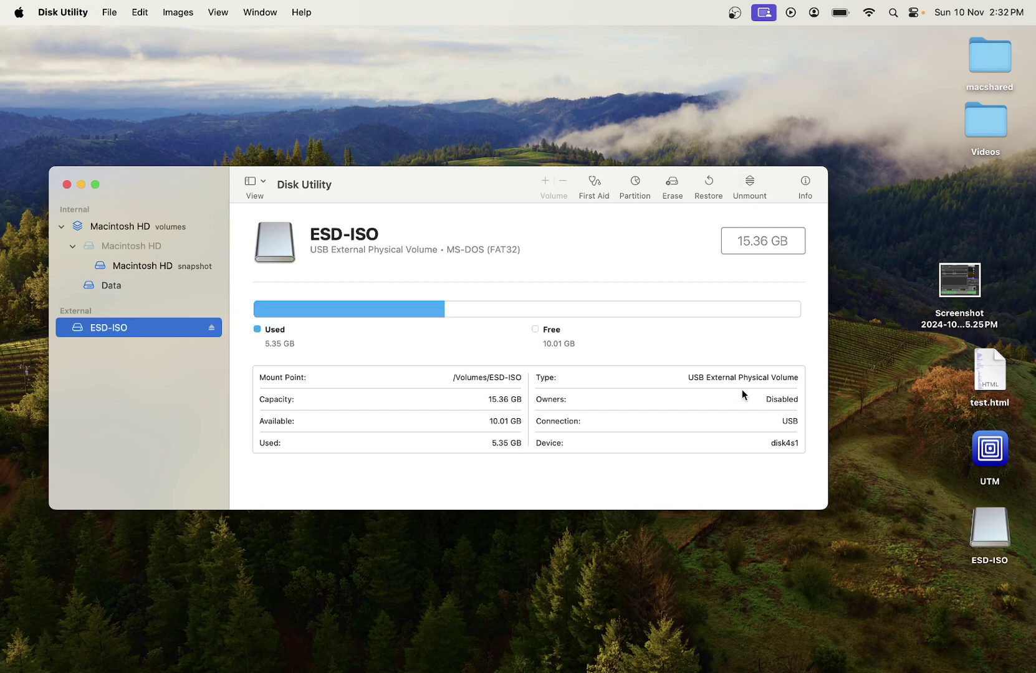
- Run First Aid on ESD-ISO, review the details log, and dismiss the successful report
{"action": "left_click", "coordinate": [95, 185]}
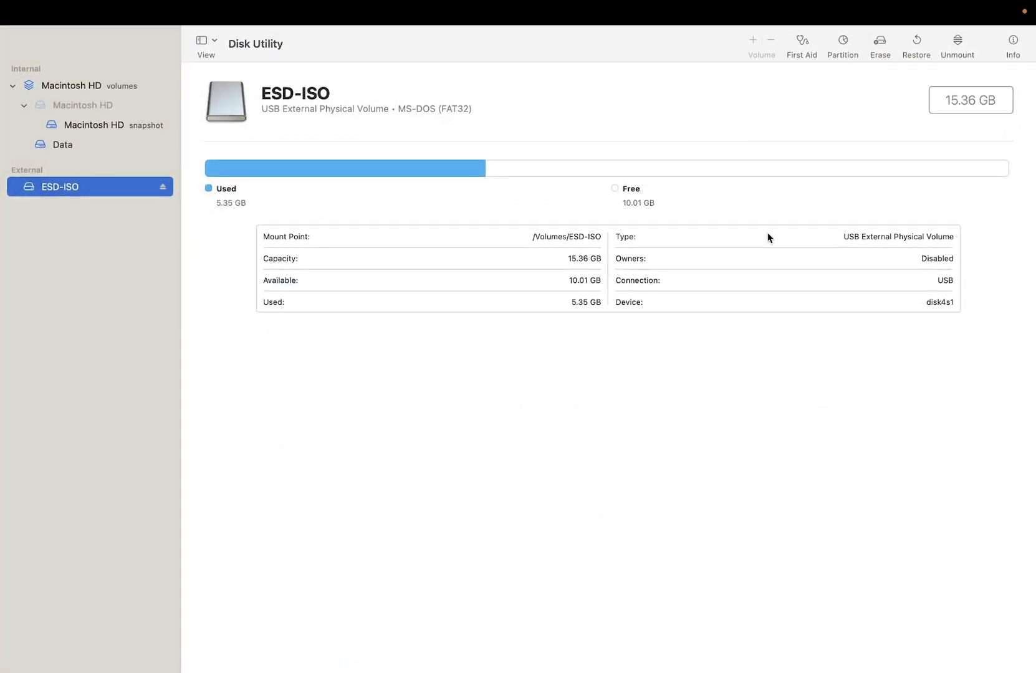
{"action": "left_click", "coordinate": [802, 41]}
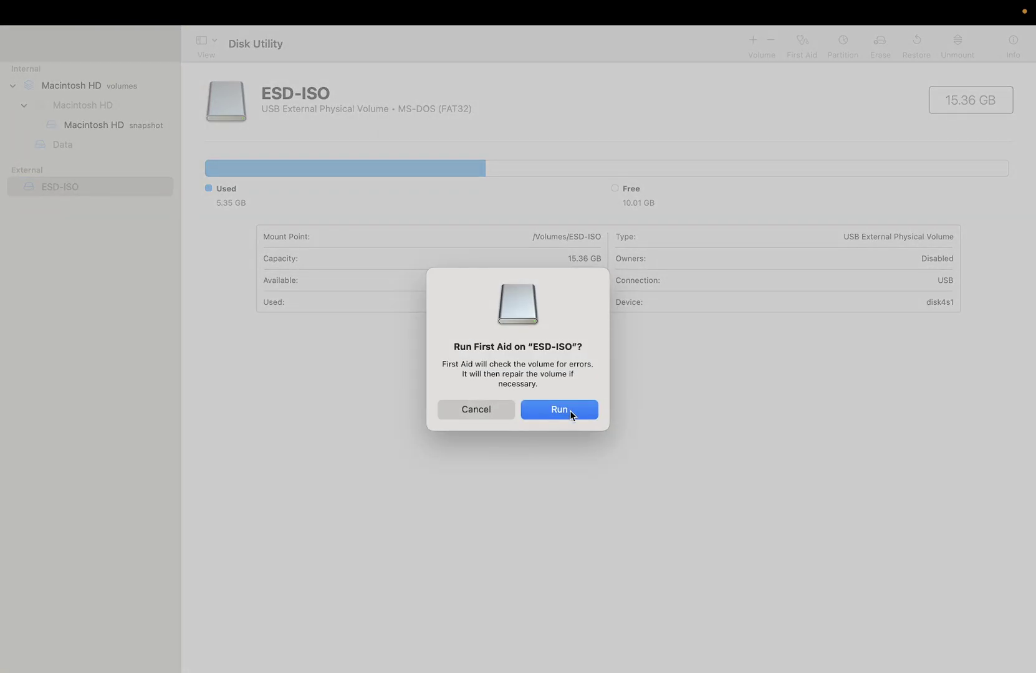
{"action": "left_click", "coordinate": [561, 414]}
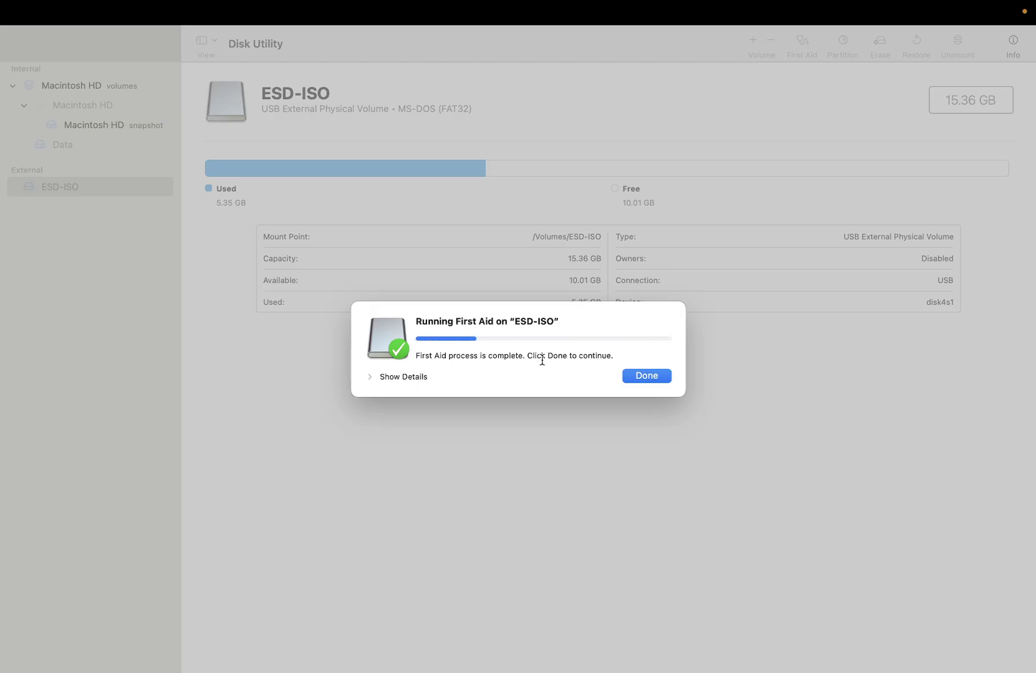
{"action": "left_click", "coordinate": [368, 377]}
{"action": "scroll", "coordinate": [647, 405], "scroll_direction": "up", "scroll_amount": 5}
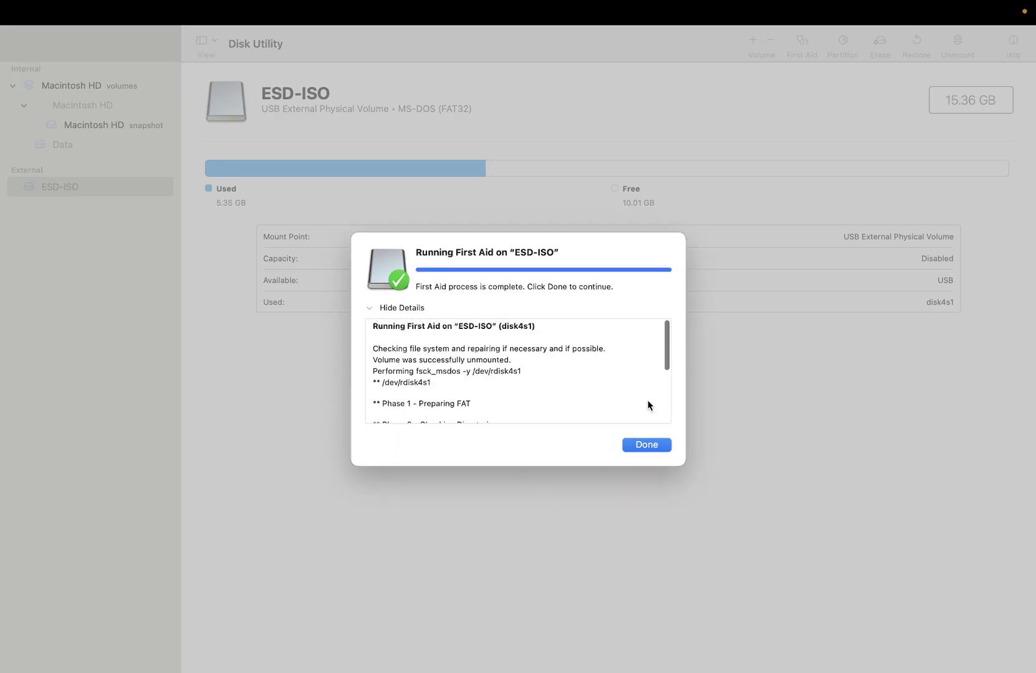
{"action": "left_click", "coordinate": [648, 449]}
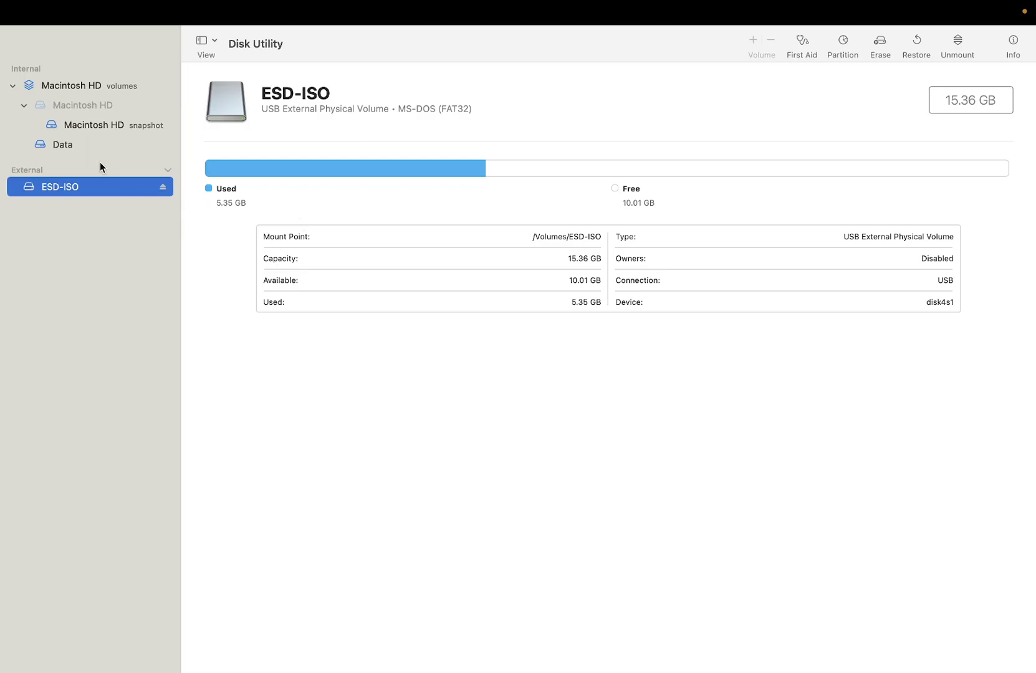
- Leave and re-enter full screen so Disk Utility fills the display with ESD-ISO details
{"action": "mouse_move", "coordinate": [56, 6]}
{"action": "left_click", "coordinate": [47, 43]}
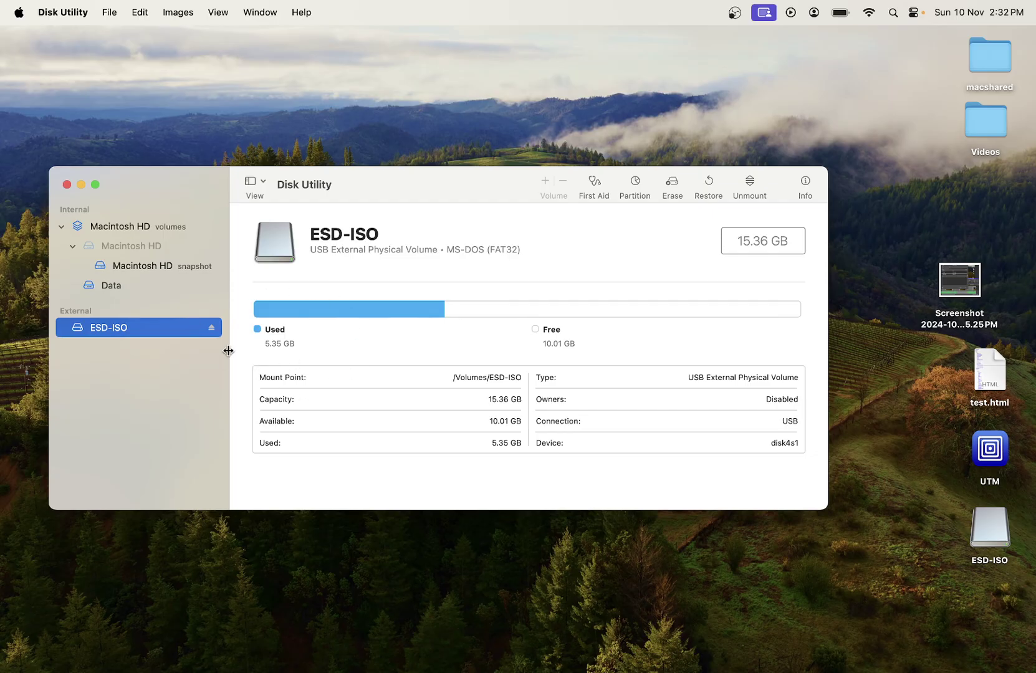
{"action": "left_click", "coordinate": [95, 184]}
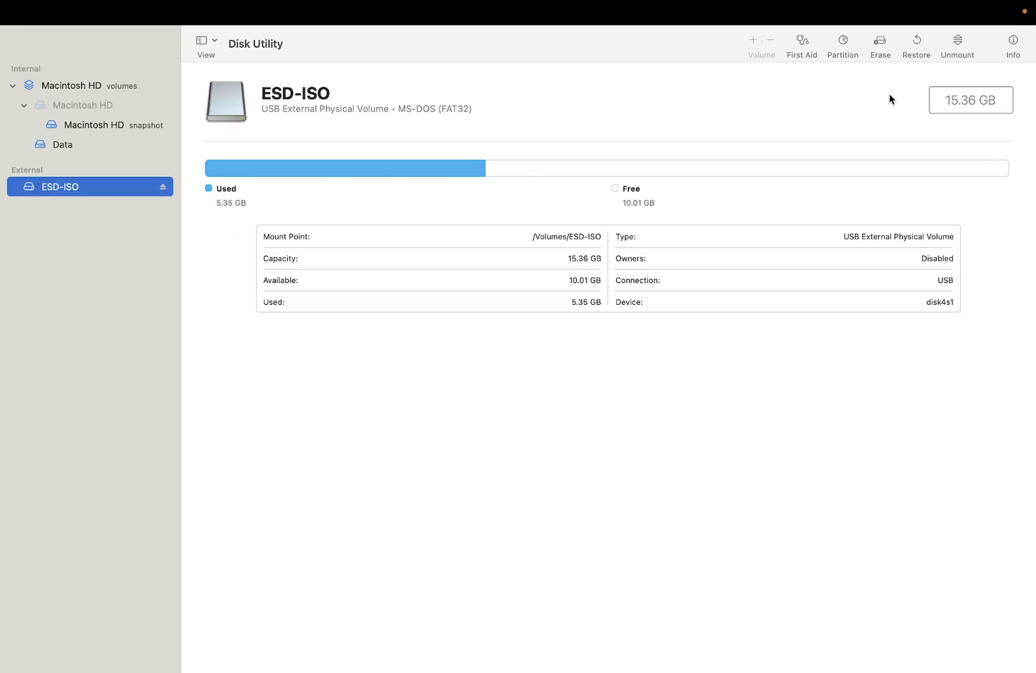
- Pick ExFAT as the erase format for ESD-ISO, then close the erase sheet without erasing
{"action": "left_click", "coordinate": [881, 44]}
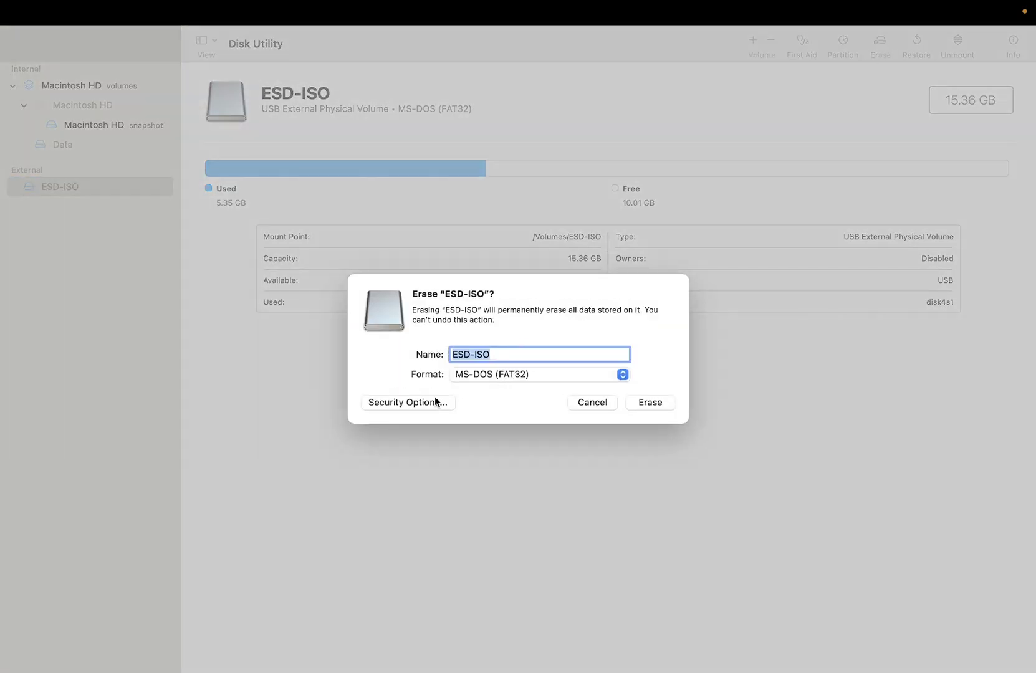
{"action": "left_click", "coordinate": [494, 376]}
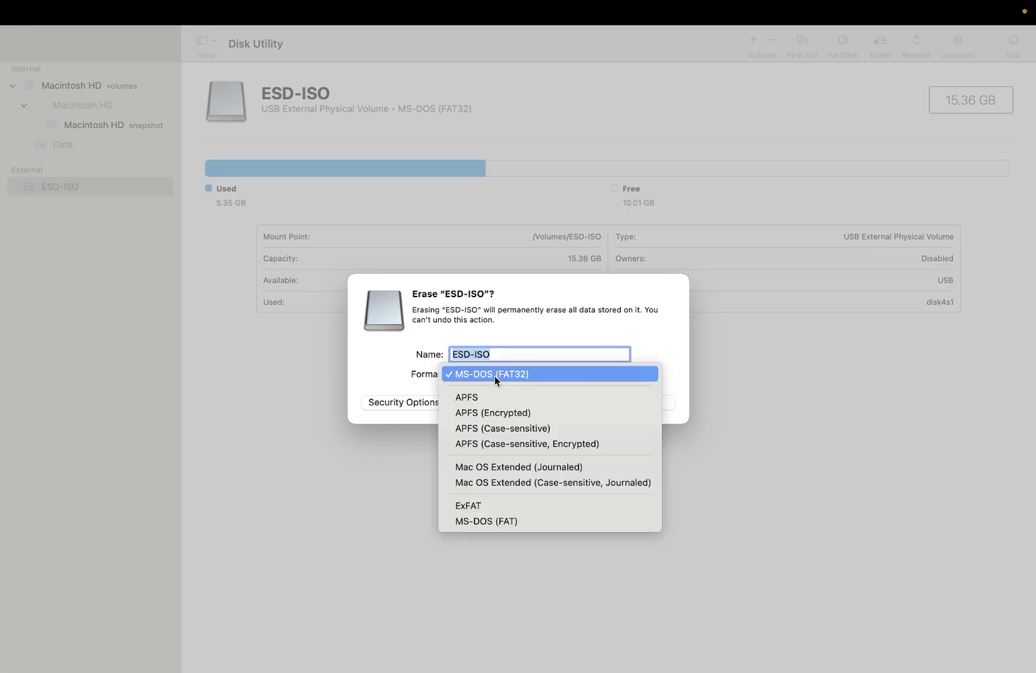
{"action": "left_click", "coordinate": [473, 506]}
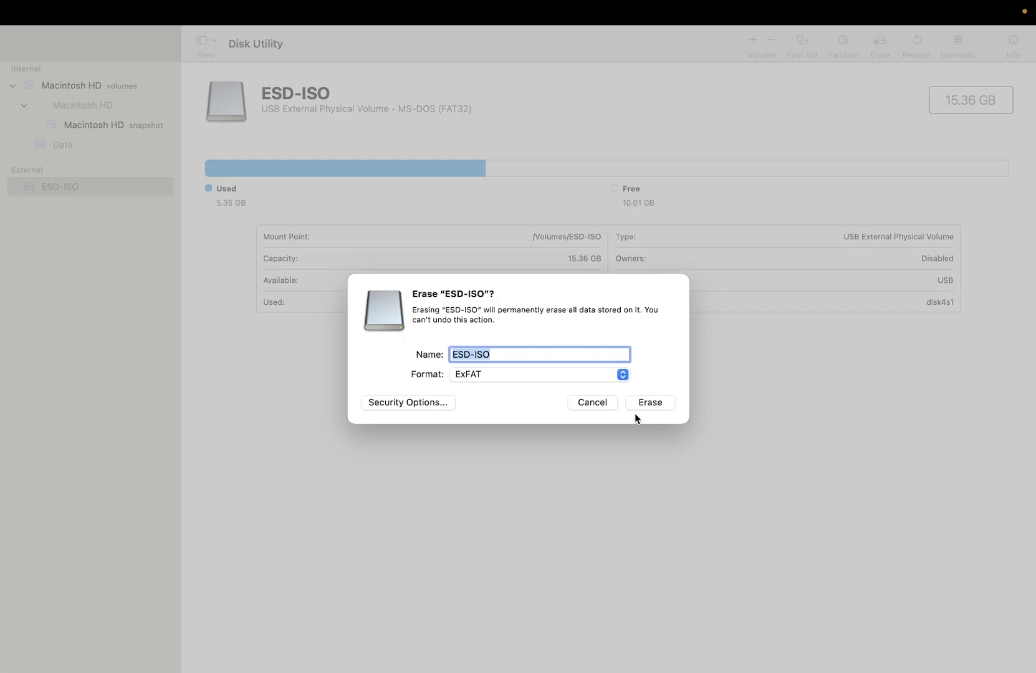
{"action": "left_click", "coordinate": [597, 402]}
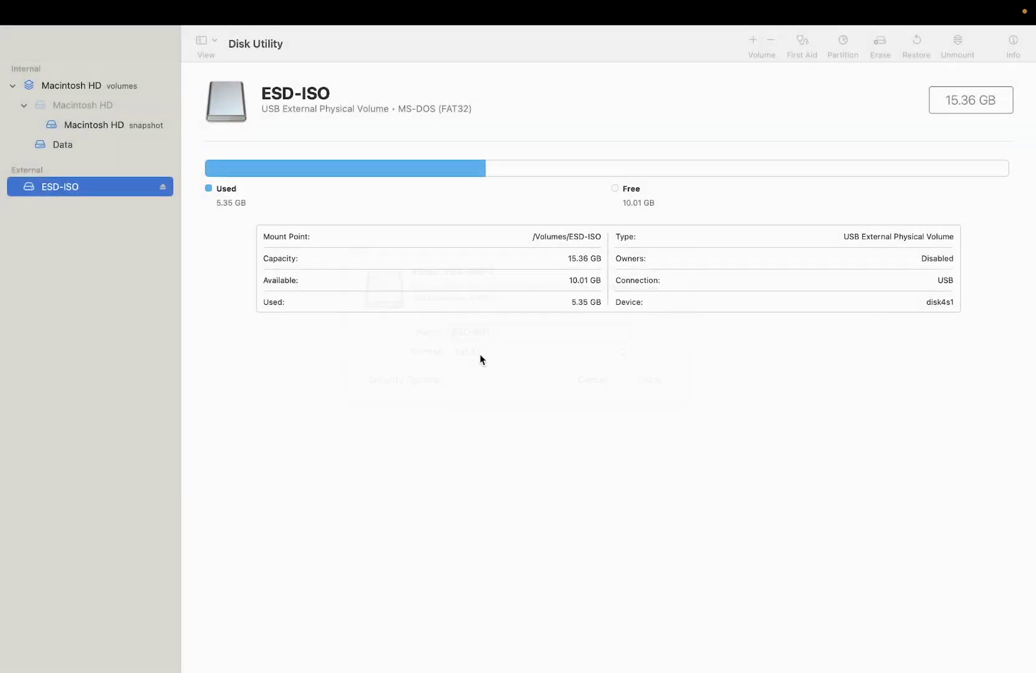